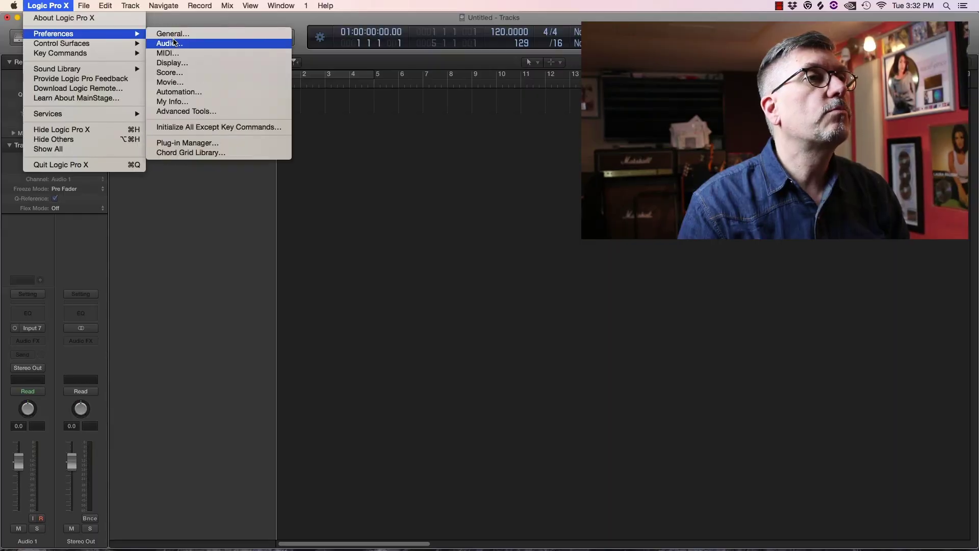
Step: Open the Audio Devices preferences, keeping Built-in Output as the output device
left_click(174, 43)
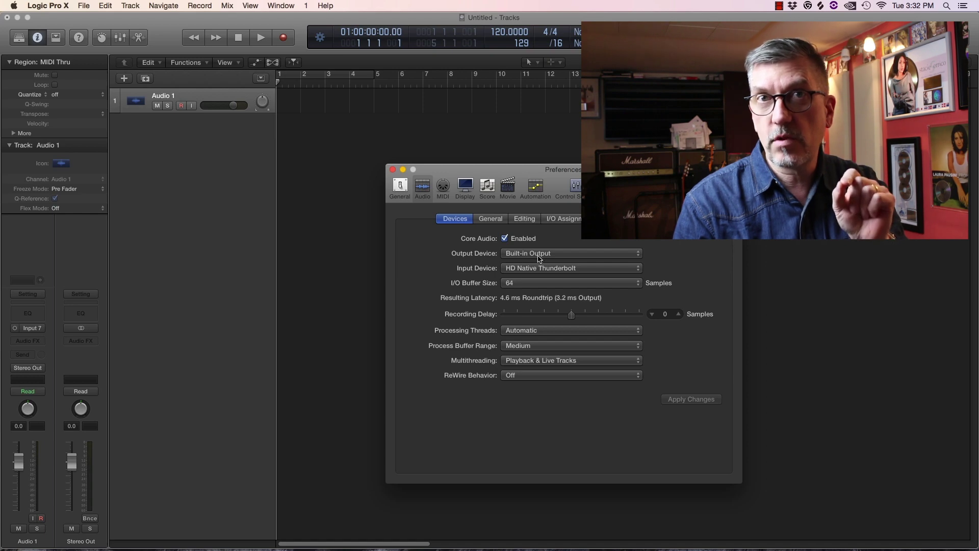
left_click(540, 259)
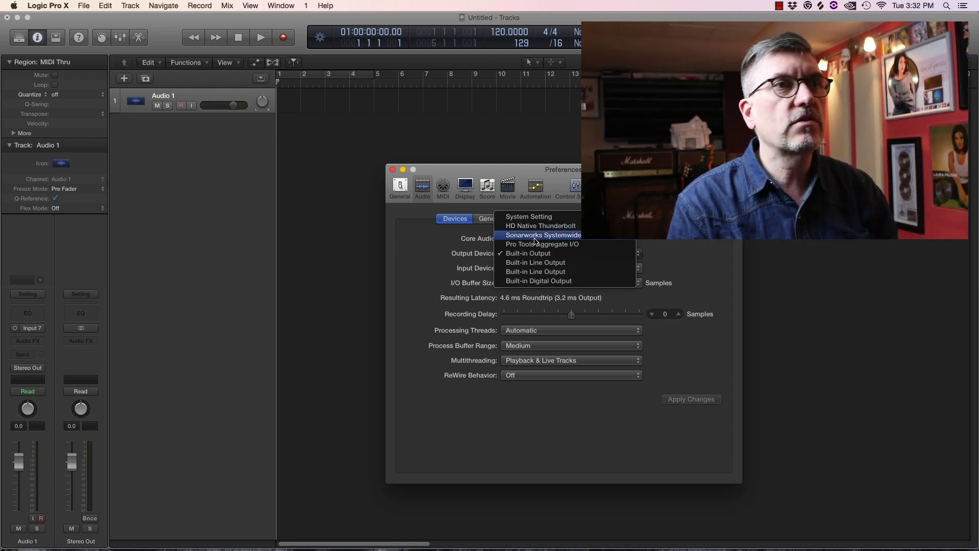
left_click(542, 253)
left_click(524, 286)
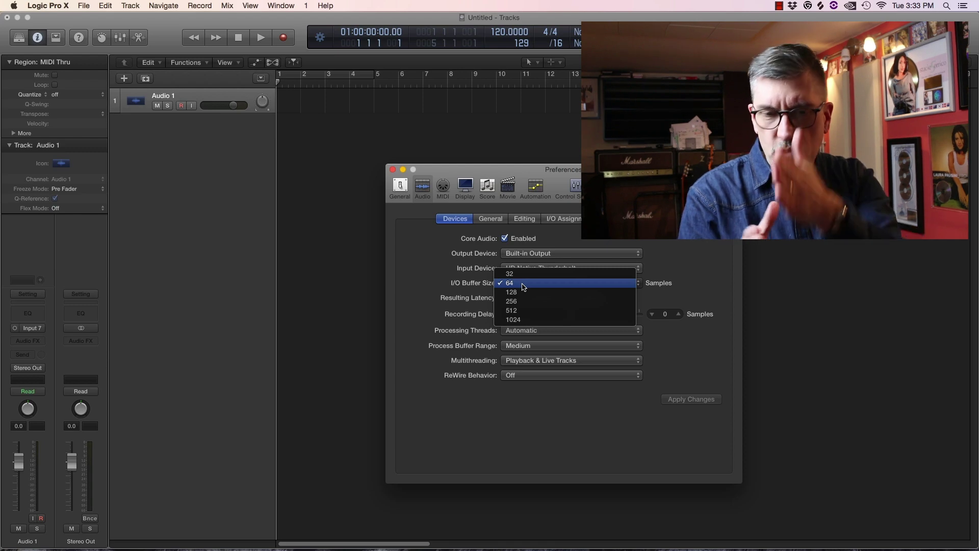
Step: Settle the I/O buffer size on 128 samples (7.5 ms roundtrip), then show the General pane
left_click(531, 320)
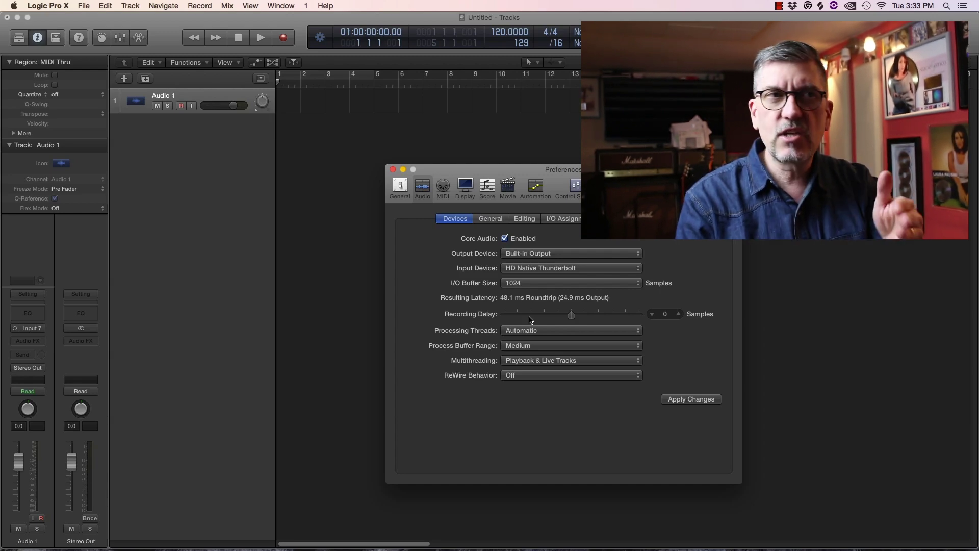
left_click(540, 284)
left_click(512, 255)
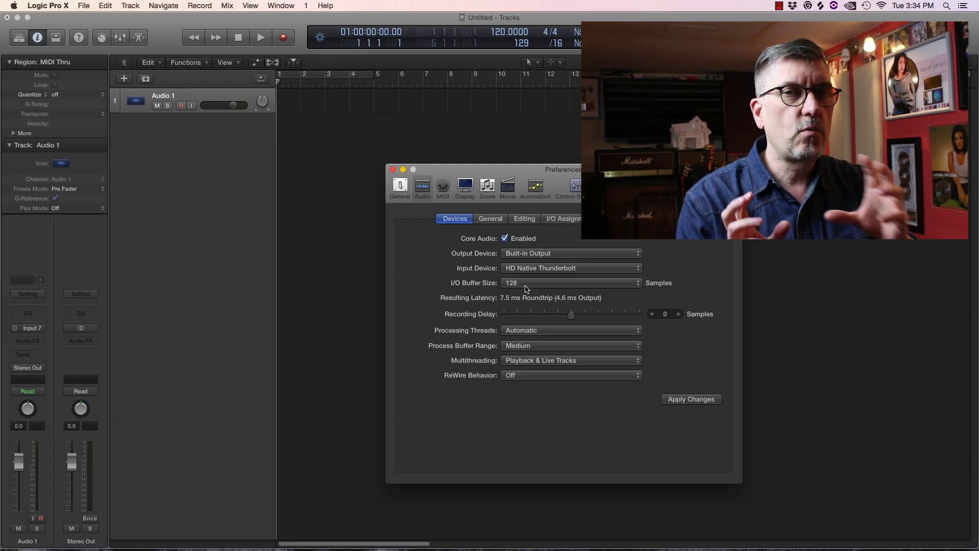
left_click(530, 283)
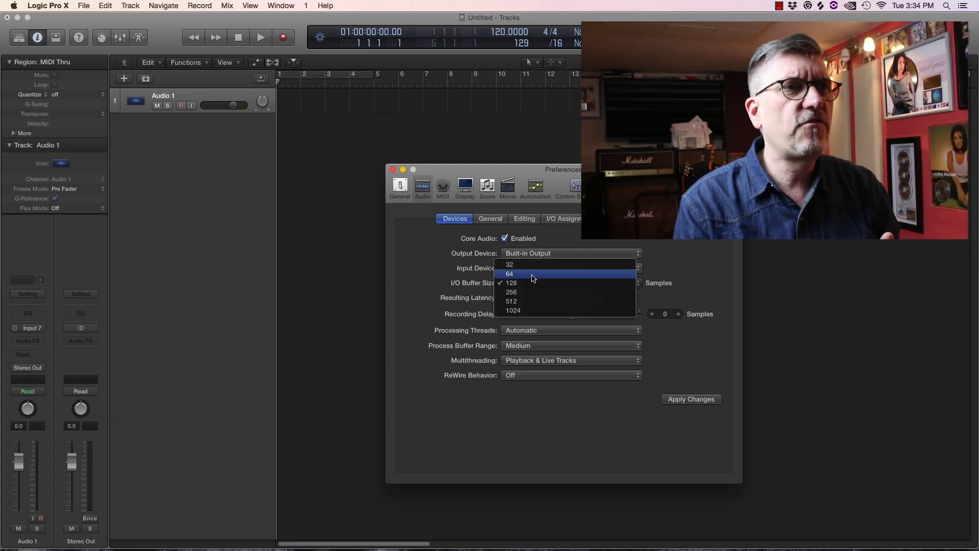
left_click(532, 274)
left_click(533, 284)
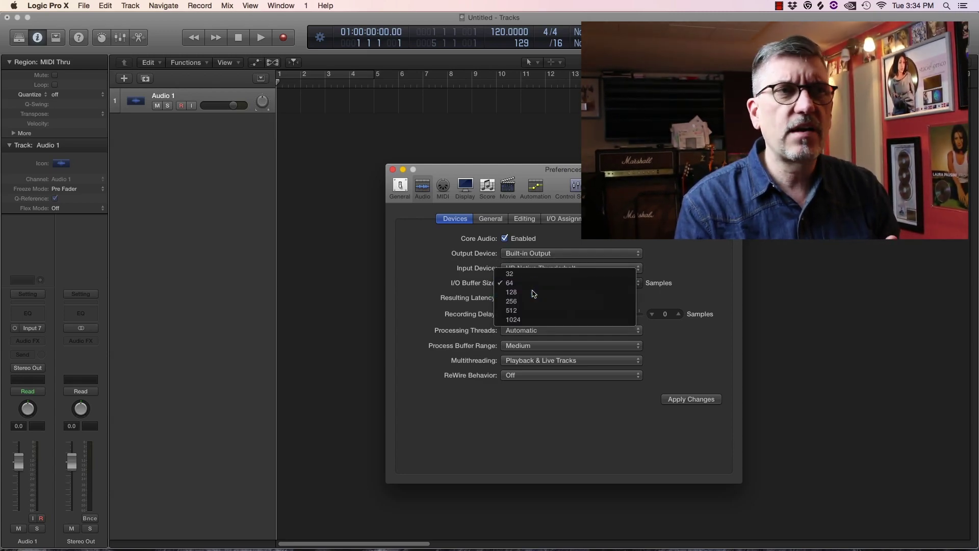
left_click(533, 292)
left_click(532, 283)
left_click(534, 286)
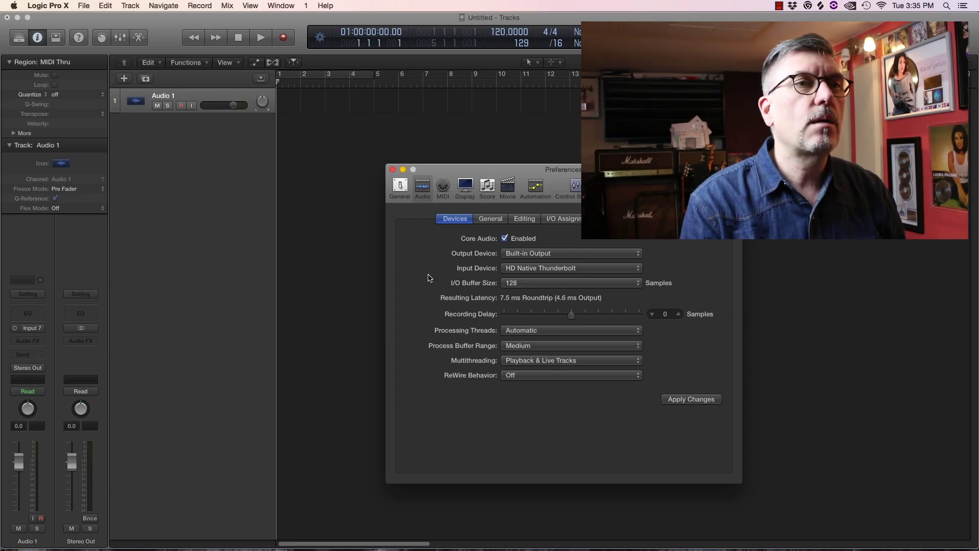
left_click(490, 219)
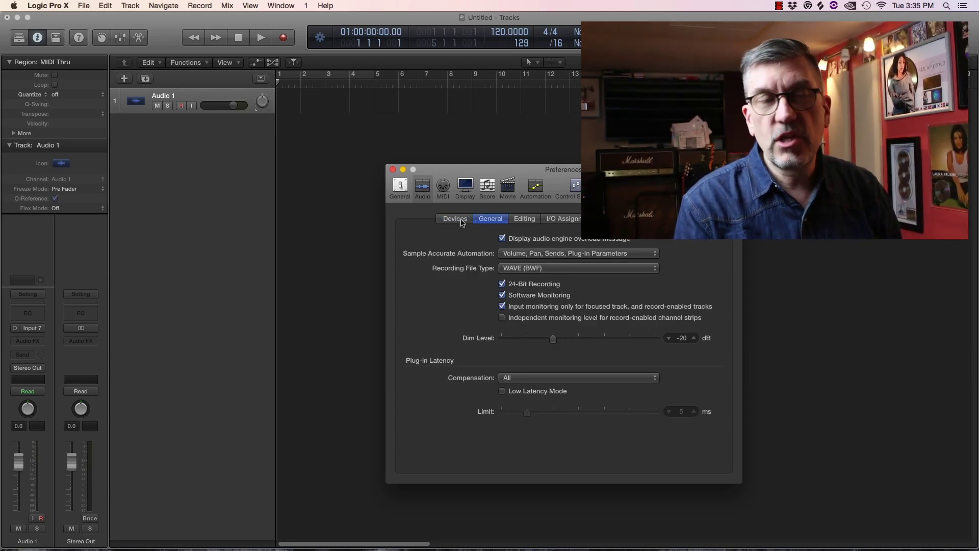
Step: Keep WAVE (BWF) as the recording file type
left_click(523, 268)
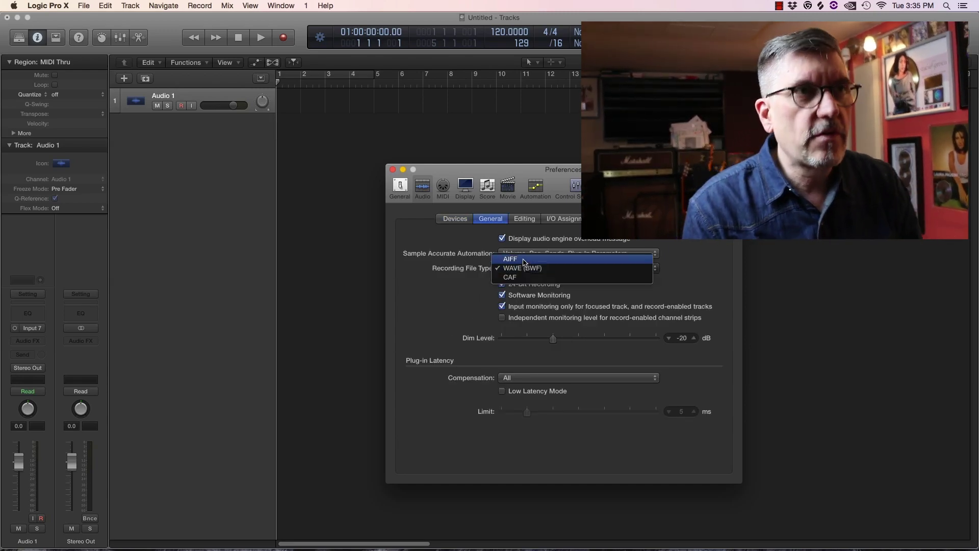
left_click(502, 286)
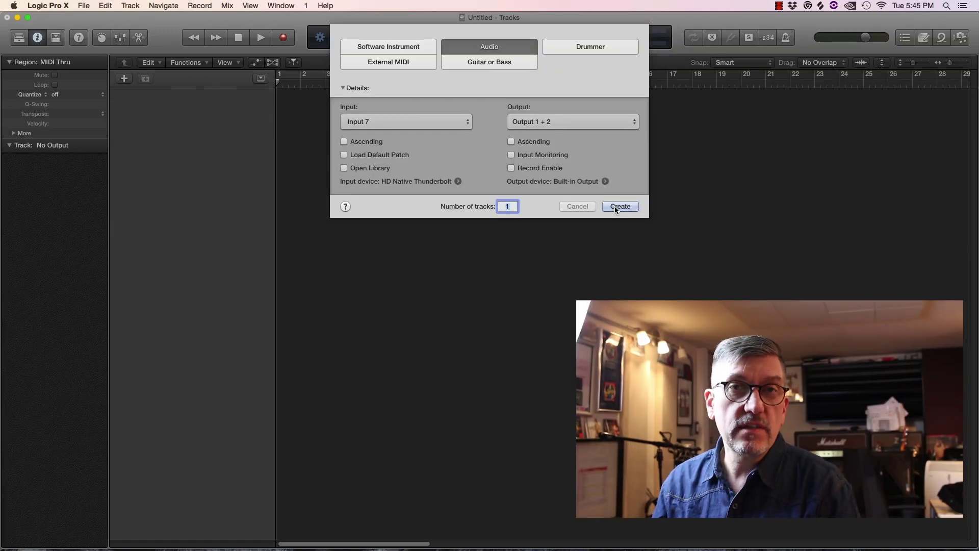
Step: Create one audio track, Audio 1, recording from Input 7 to Stereo Out
left_click(388, 48)
left_click(466, 45)
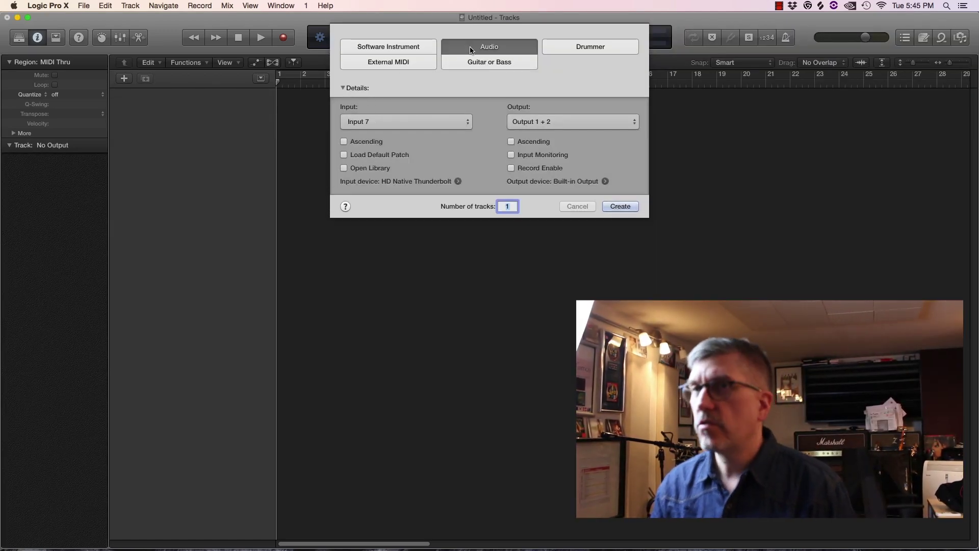
left_click(405, 121)
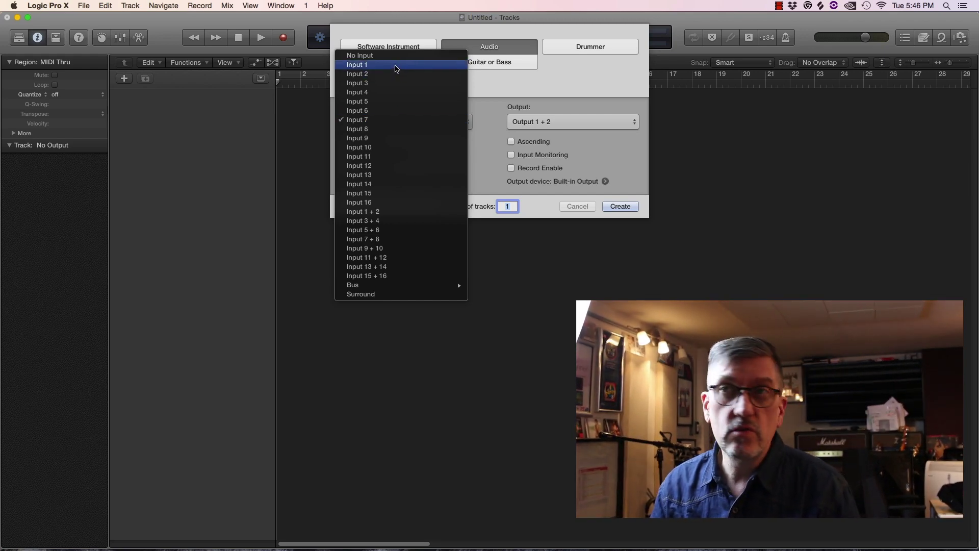
left_click(399, 120)
key("Return")
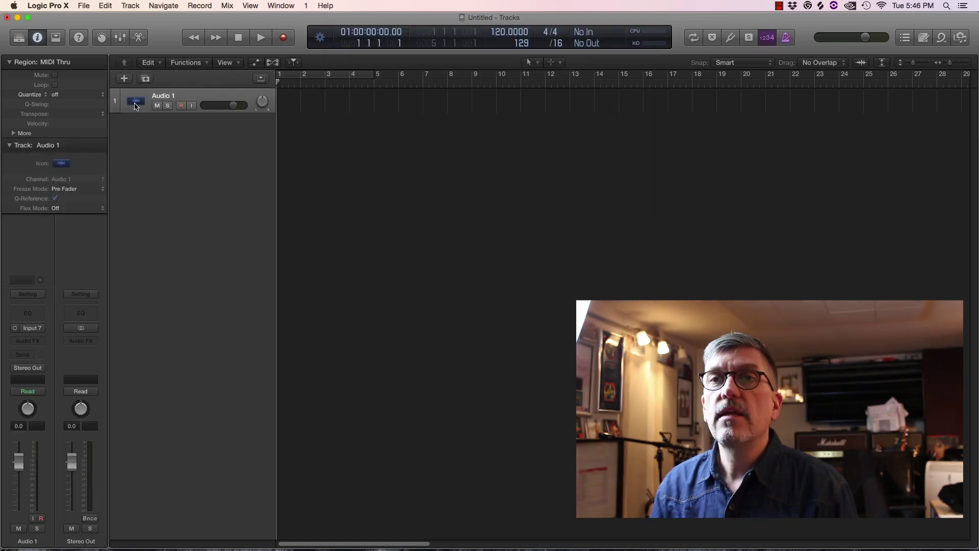
left_click(15, 328)
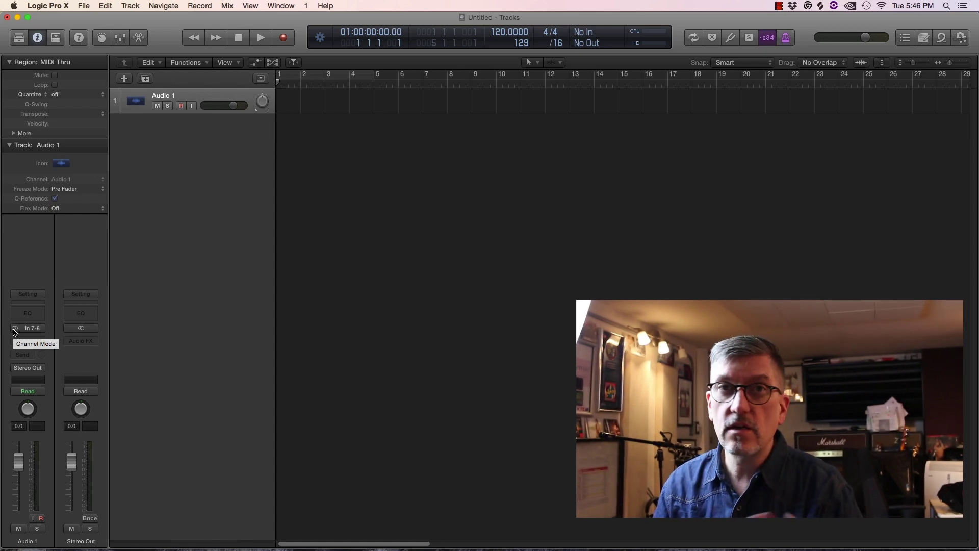
left_click(15, 329)
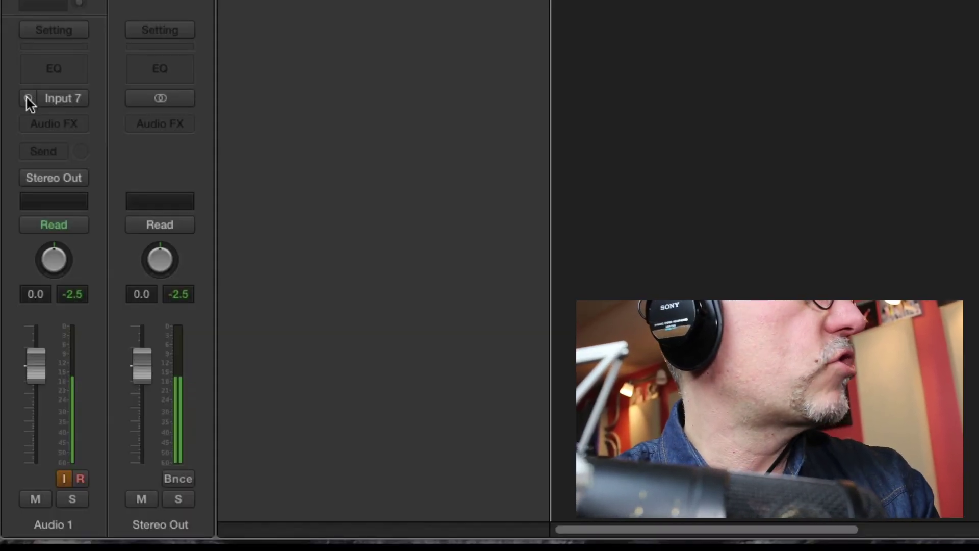
Step: Keep the track input mono, and delete the two extra added tracks so only Audio 1 remains
left_click(26, 98)
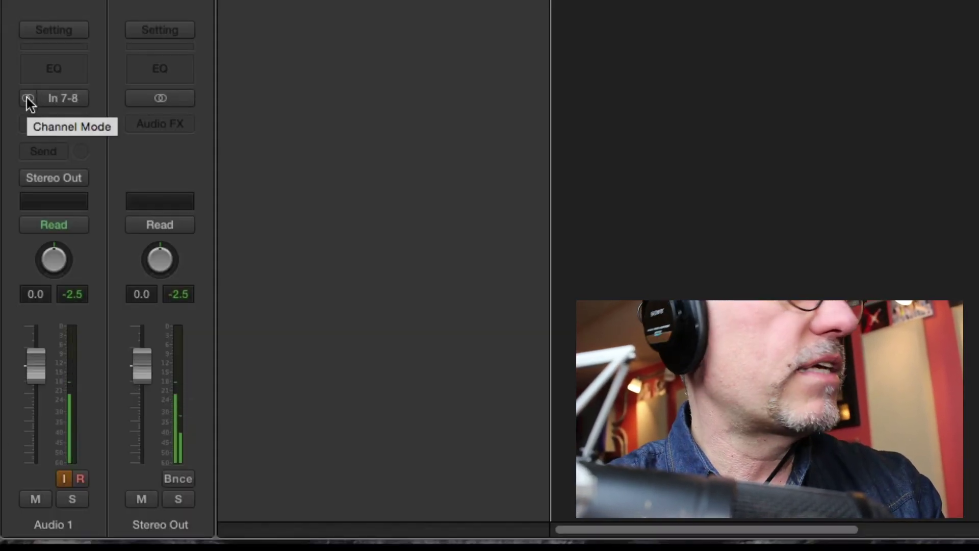
left_click(28, 97)
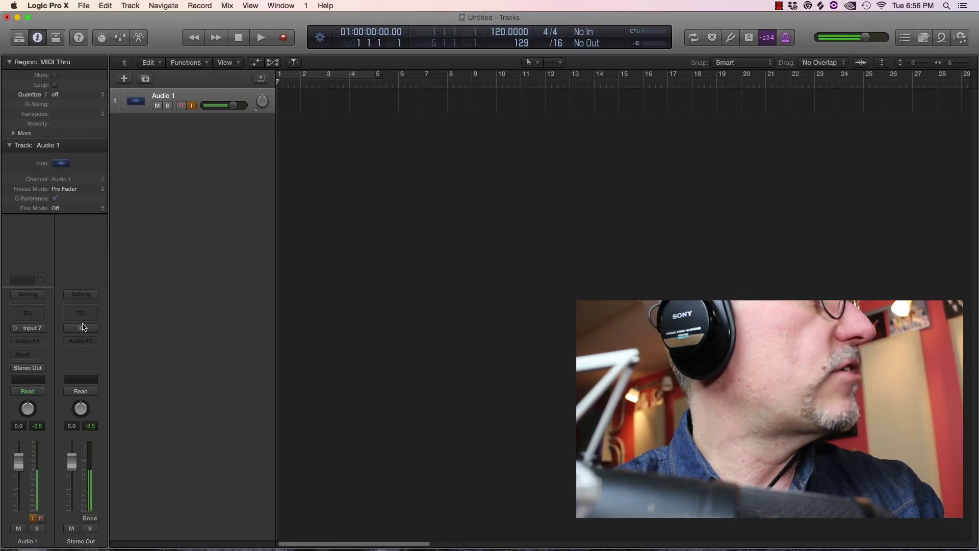
left_click(145, 79)
left_click(145, 79)
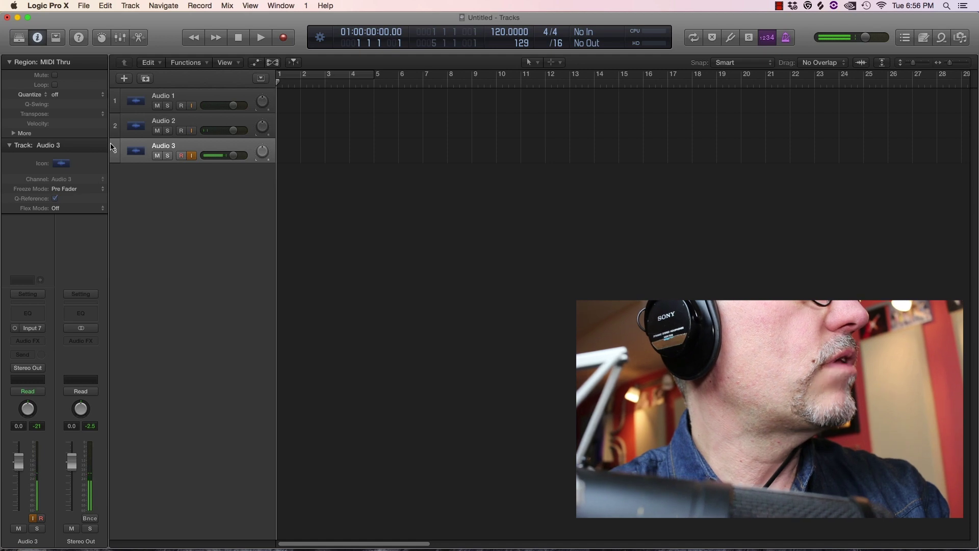
key("super+BackSpace")
key("super+BackSpace")
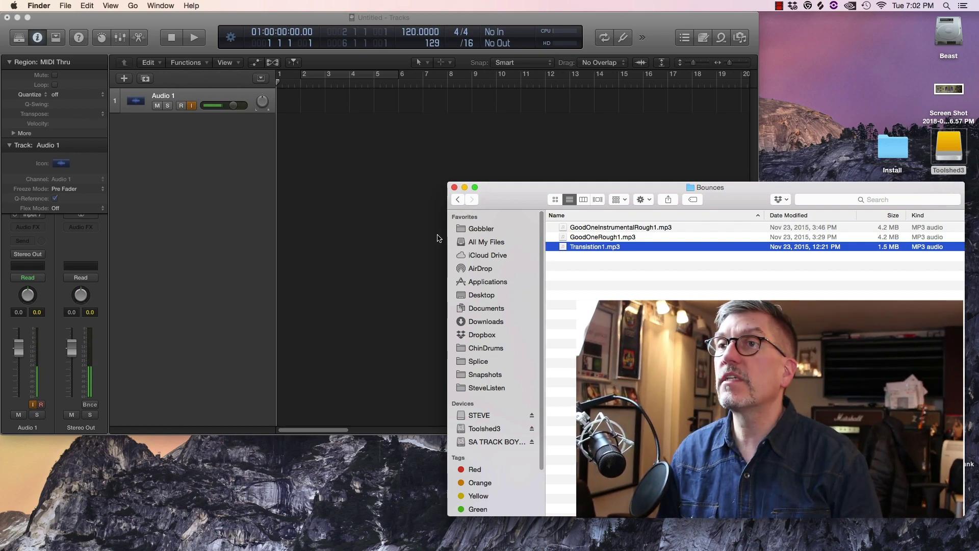
left_click(396, 212)
Step: Drag Transistion1.mp3 from the Bounces folder into Logic's Tracks area below Audio 1
left_click(782, 297)
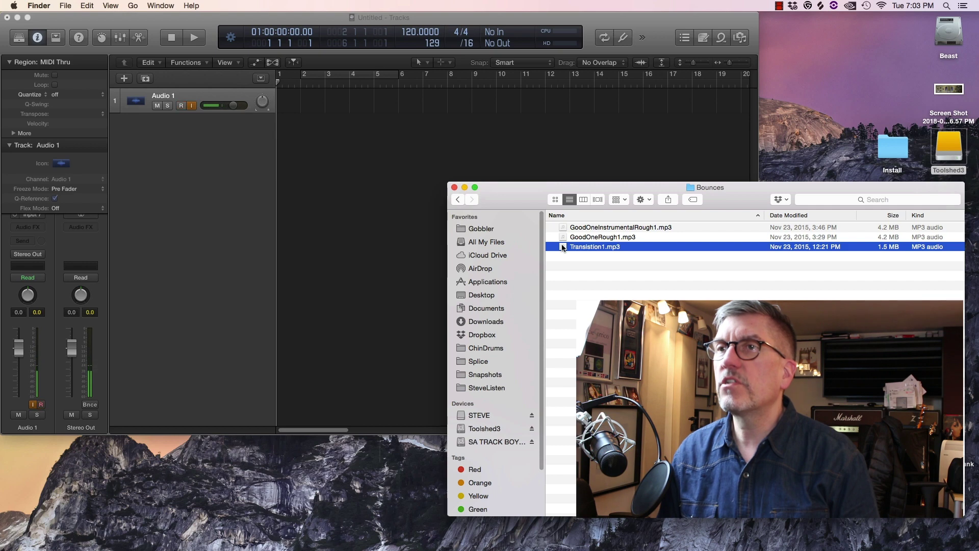
left_click_drag(563, 247, 274, 142)
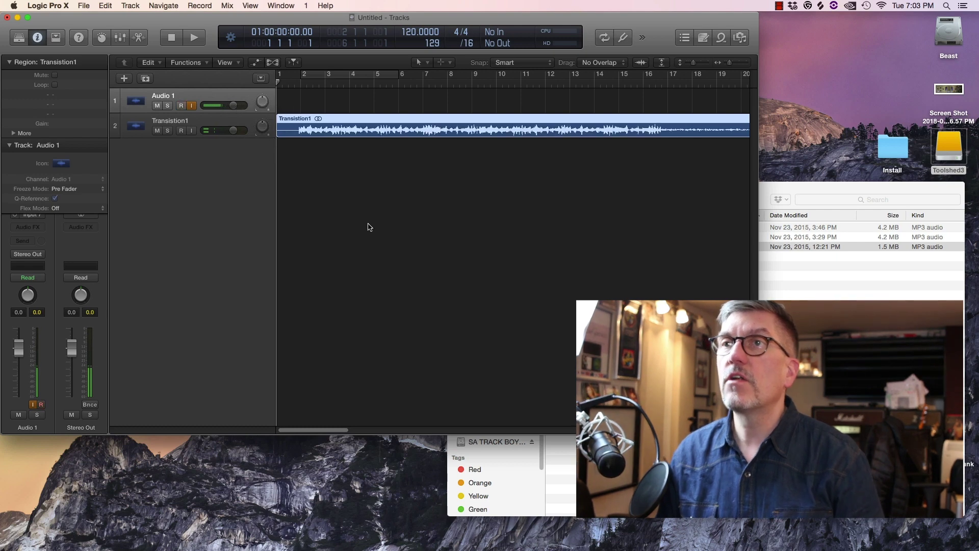
Step: Add a stereo BPM Counter to the Transition1 track and play from bar 3 to measure 130.1 BPM
left_click(131, 131)
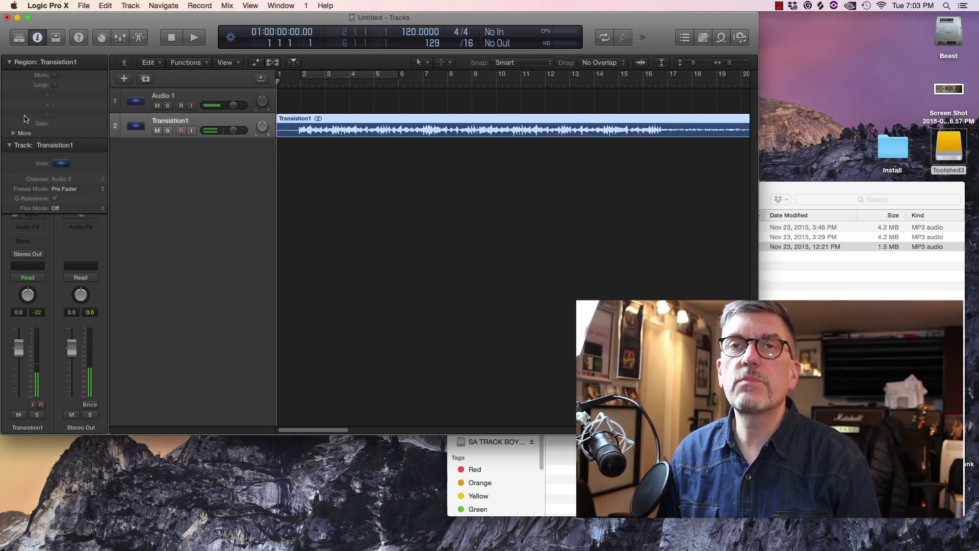
left_click(14, 61)
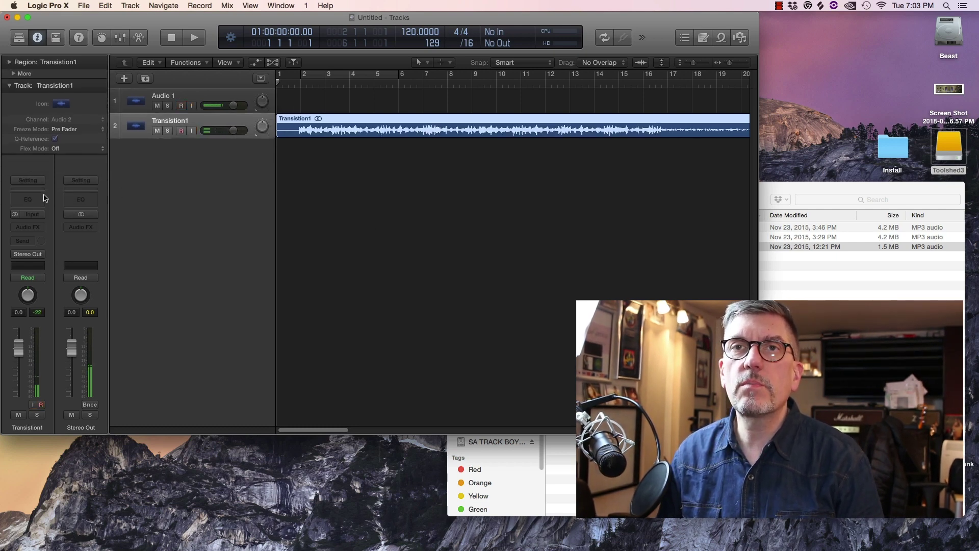
left_click(28, 228)
mouse_move(41, 316)
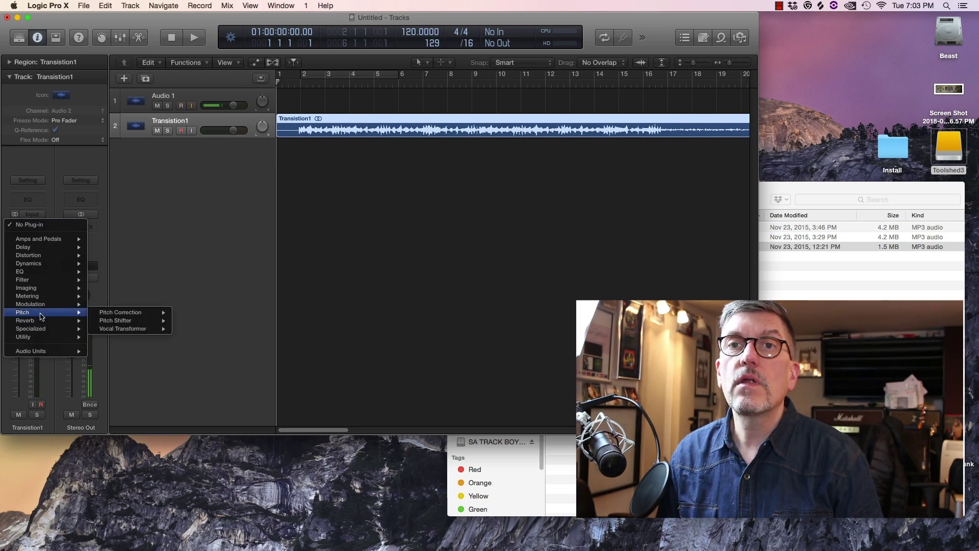
mouse_move(41, 296)
mouse_move(128, 295)
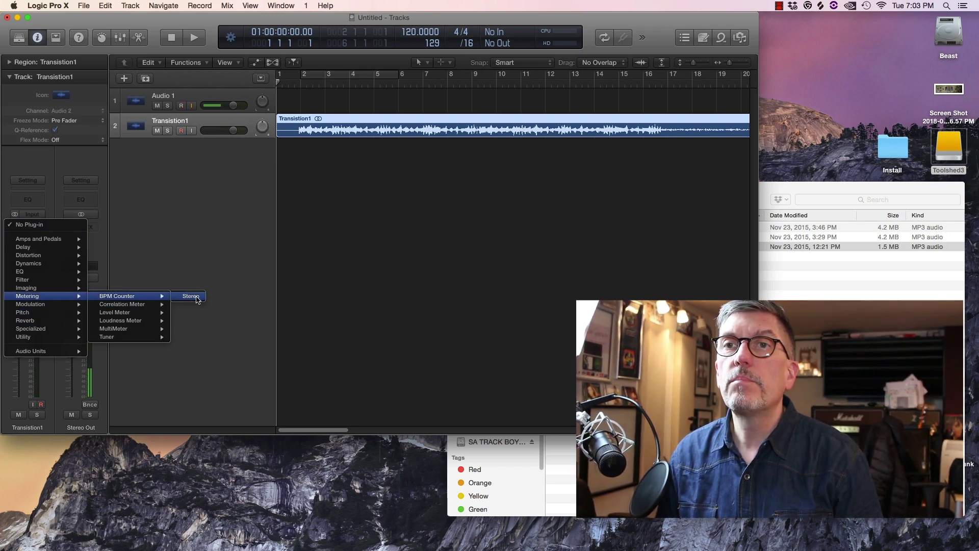
left_click(196, 298)
left_click(325, 85)
key("space")
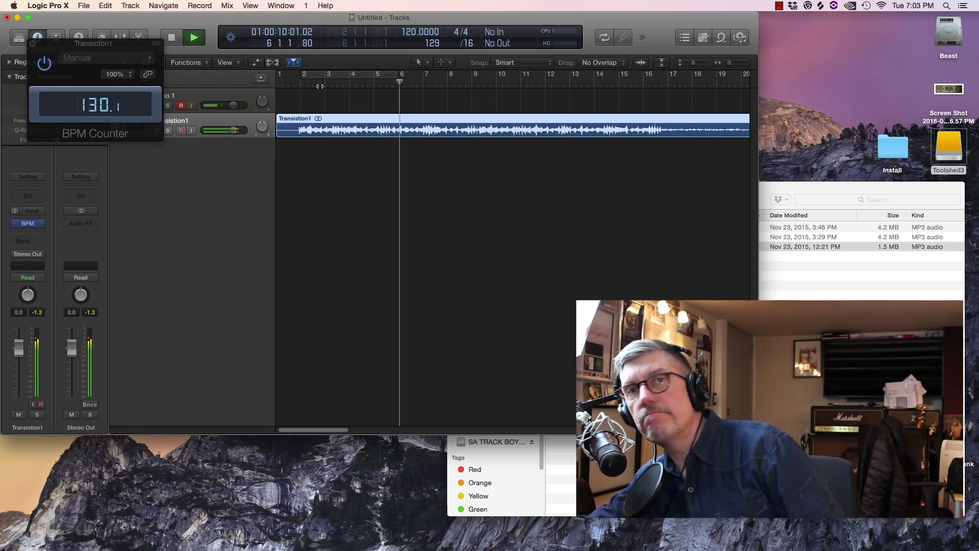
Step: Set the project tempo to 130 BPM and play the song to check it
key("space")
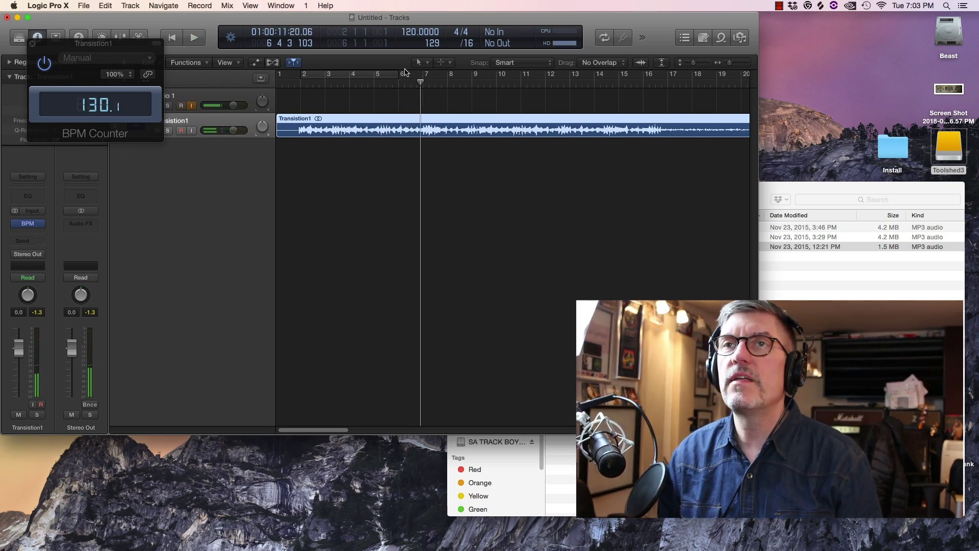
double_click(408, 31)
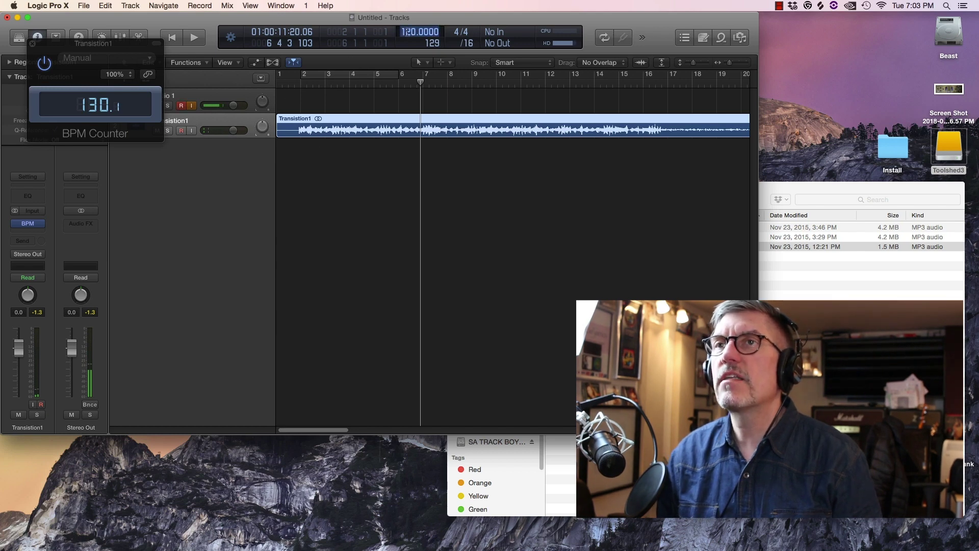
type("130")
key("Return")
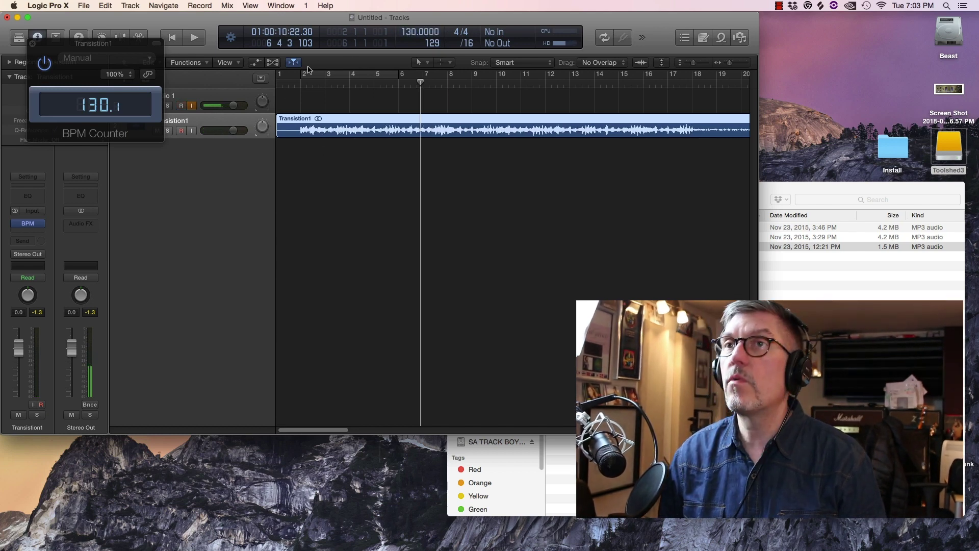
key("space")
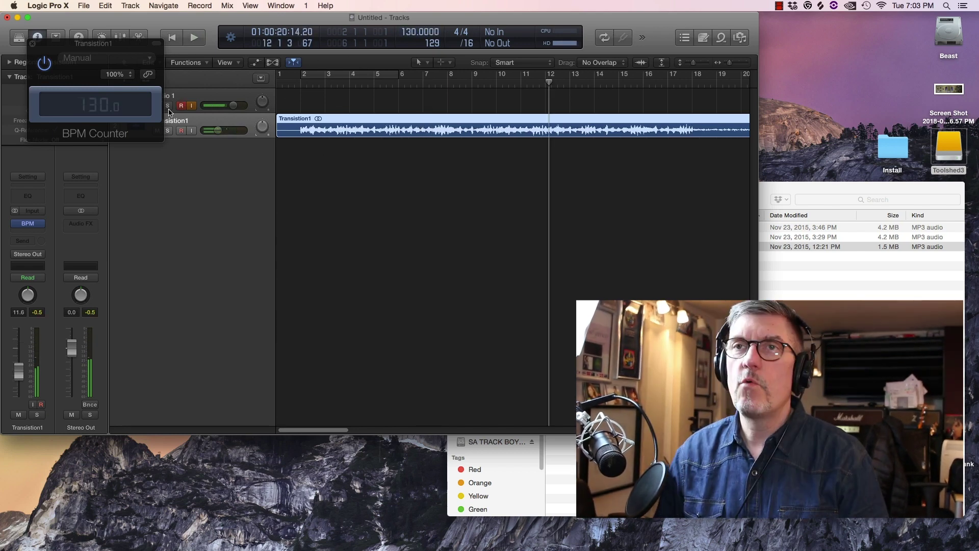
Step: Move the Transition1 track above Audio 1 and close the BPM Counter window
left_click(185, 98)
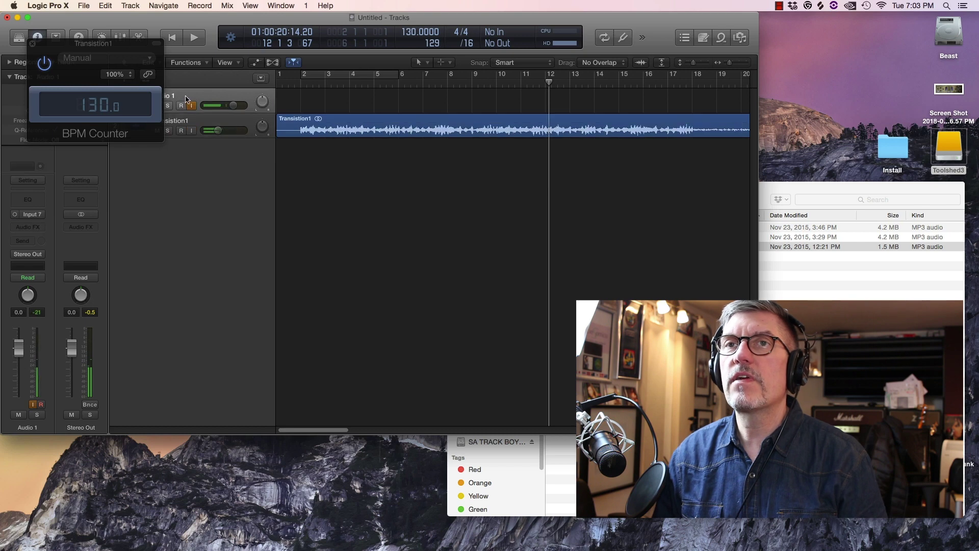
left_click_drag(186, 118, 135, 65)
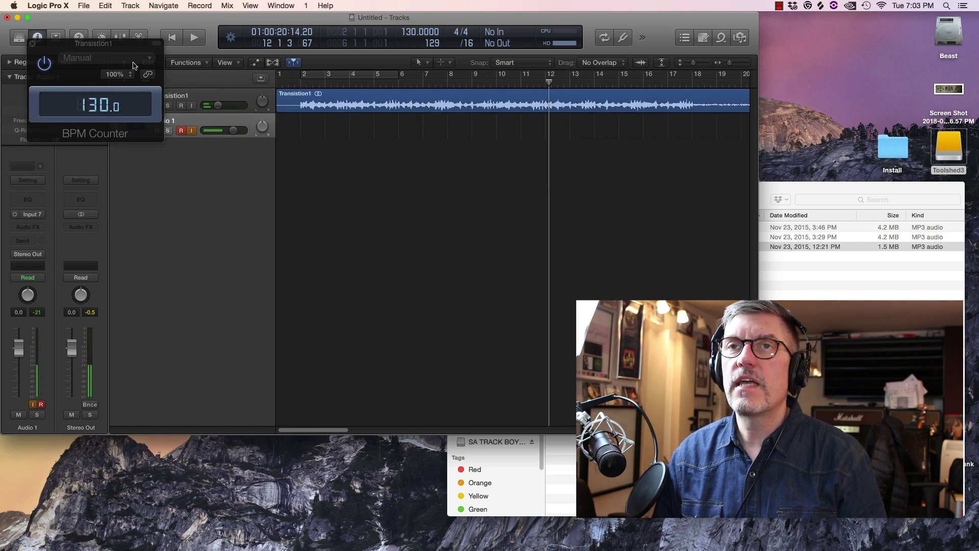
left_click(33, 45)
Step: Rename the Audio 1 track to 'Voc'
double_click(169, 121)
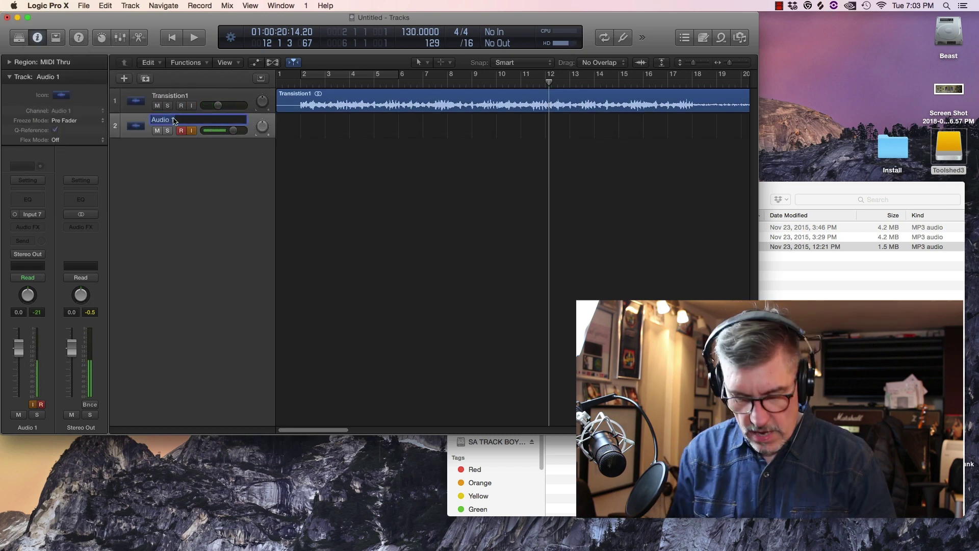
type("Voc")
key("Return")
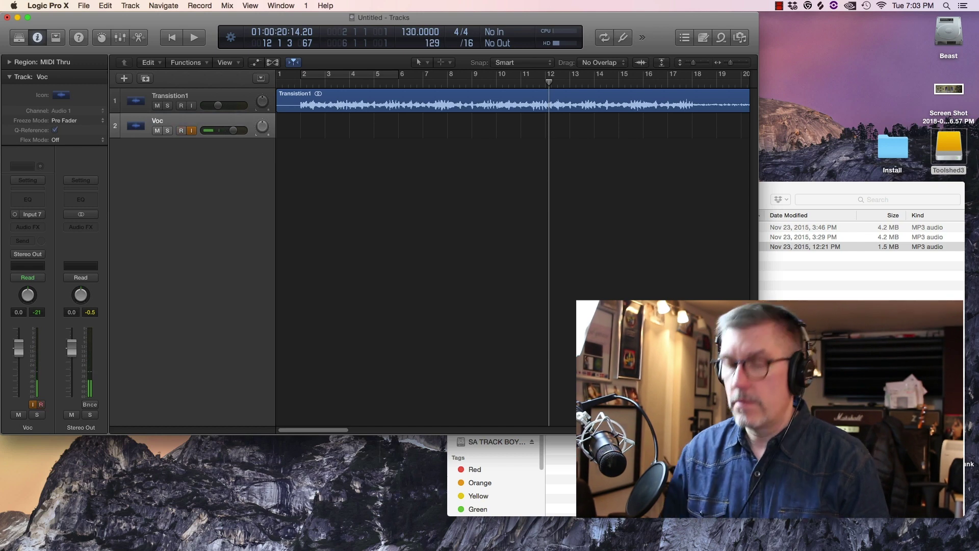
Step: Record a short vocal take, Untitled_1#01, on the Voc track from the song start
left_click(300, 81)
key("Return")
key("space")
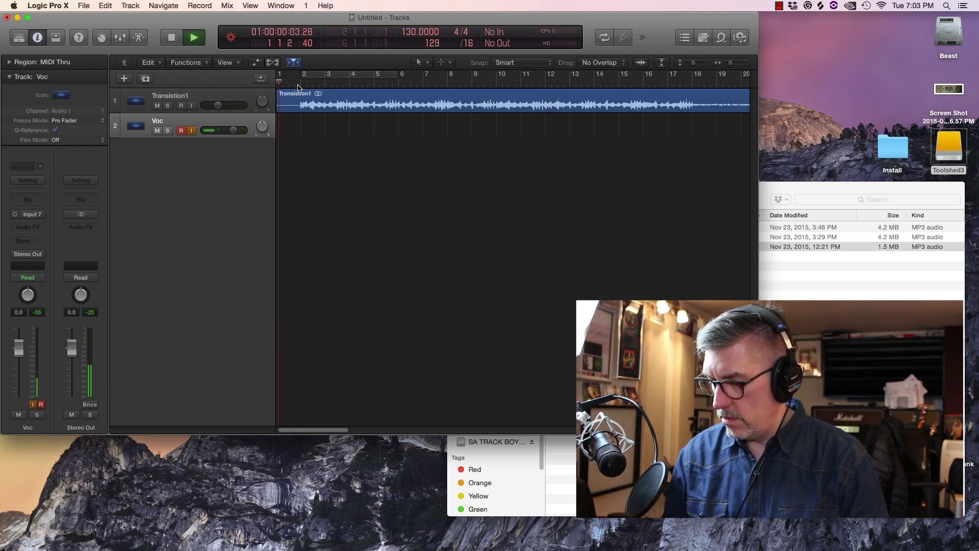
key("r")
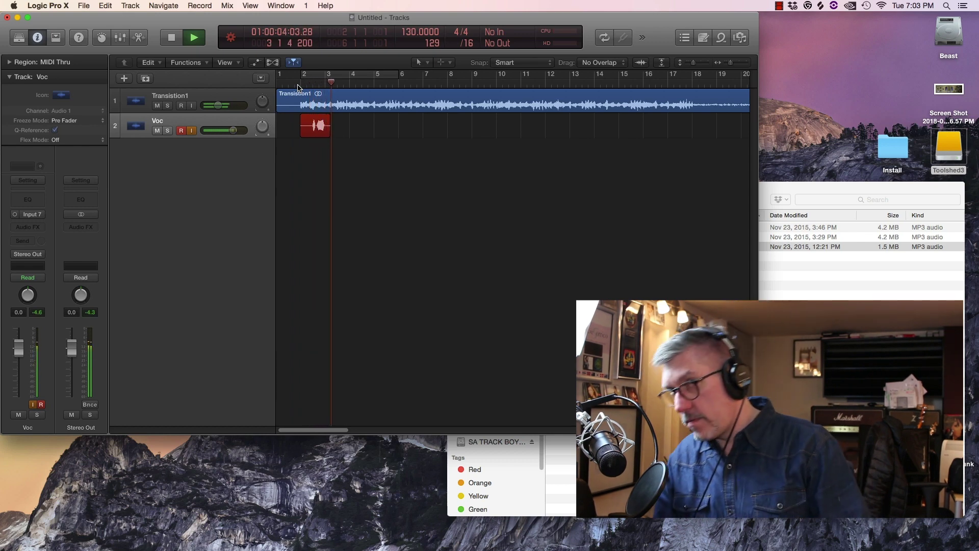
key("space")
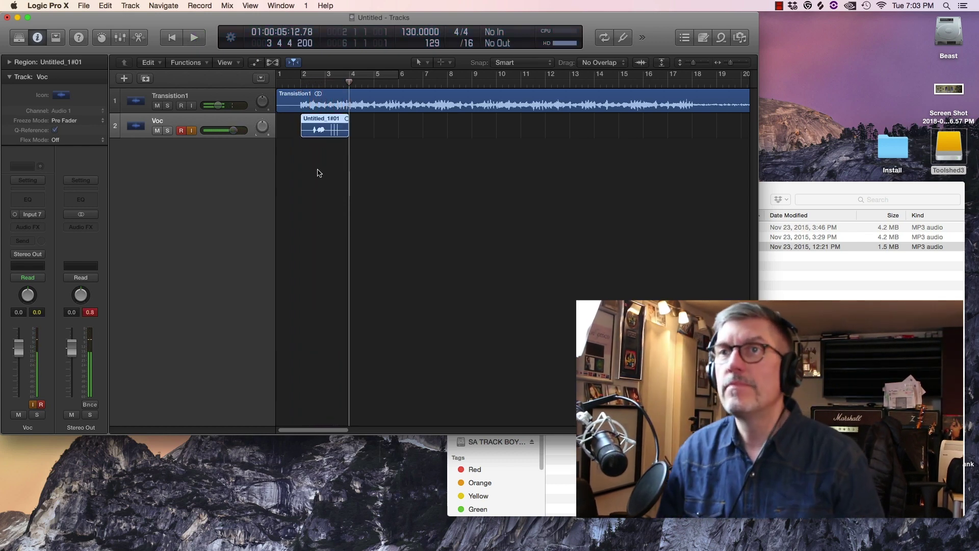